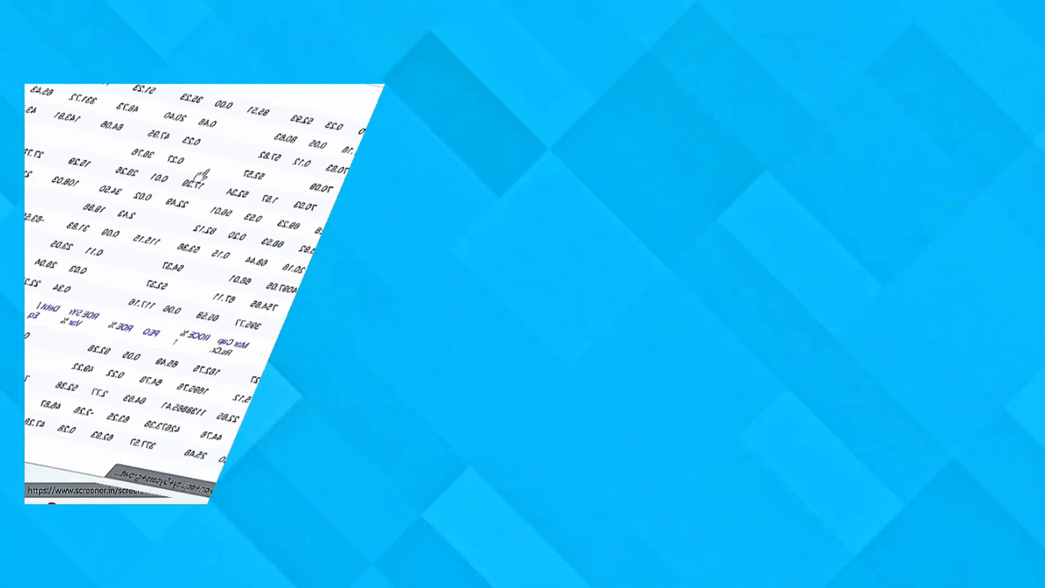
Replace the existing search query with the condition Return on equity > 20
scroll(528, 190, down, 3)
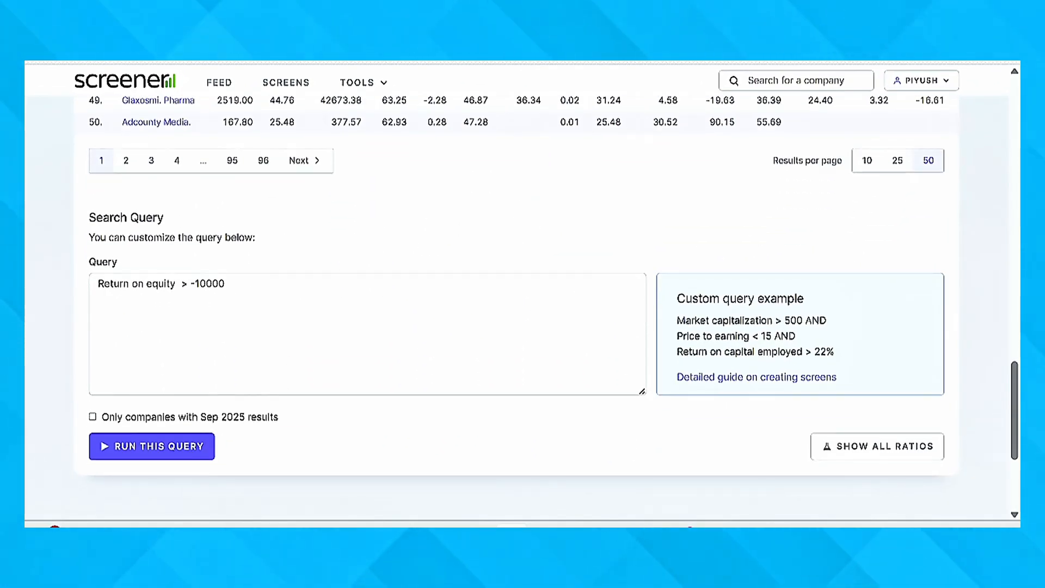
click(224, 284)
key(BackSpace)
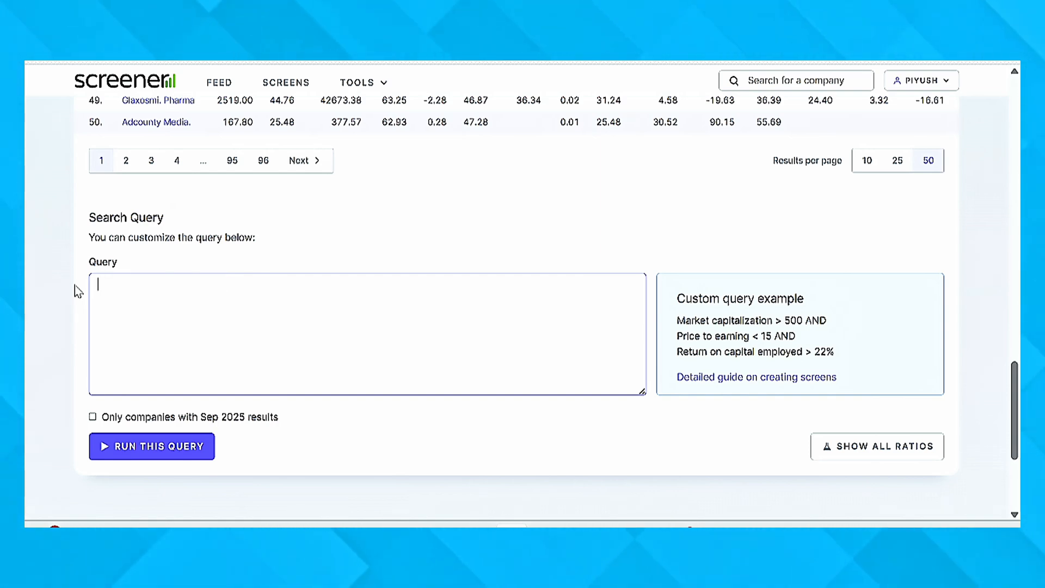
text(ret)
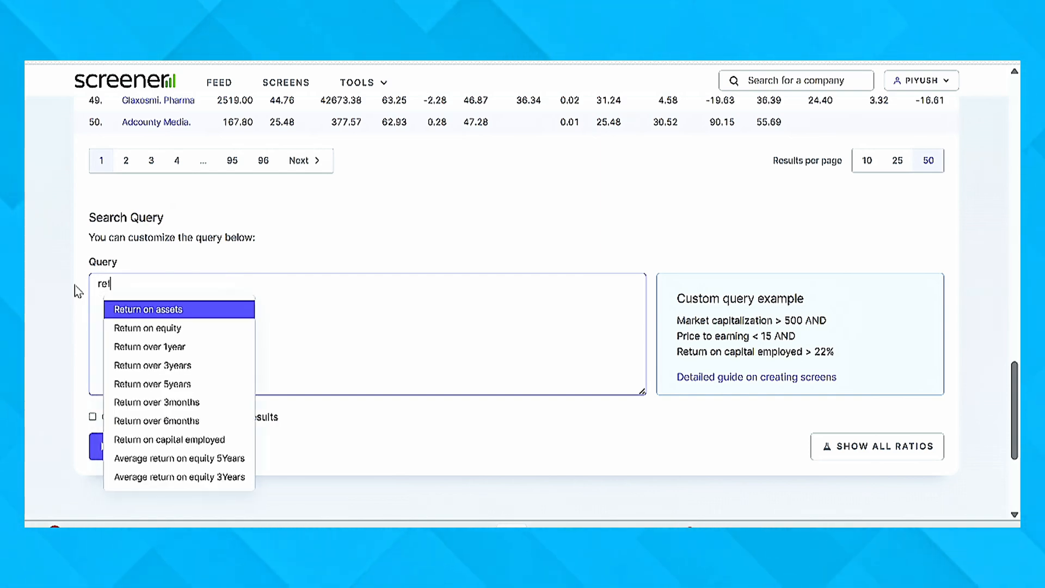
text(urn)
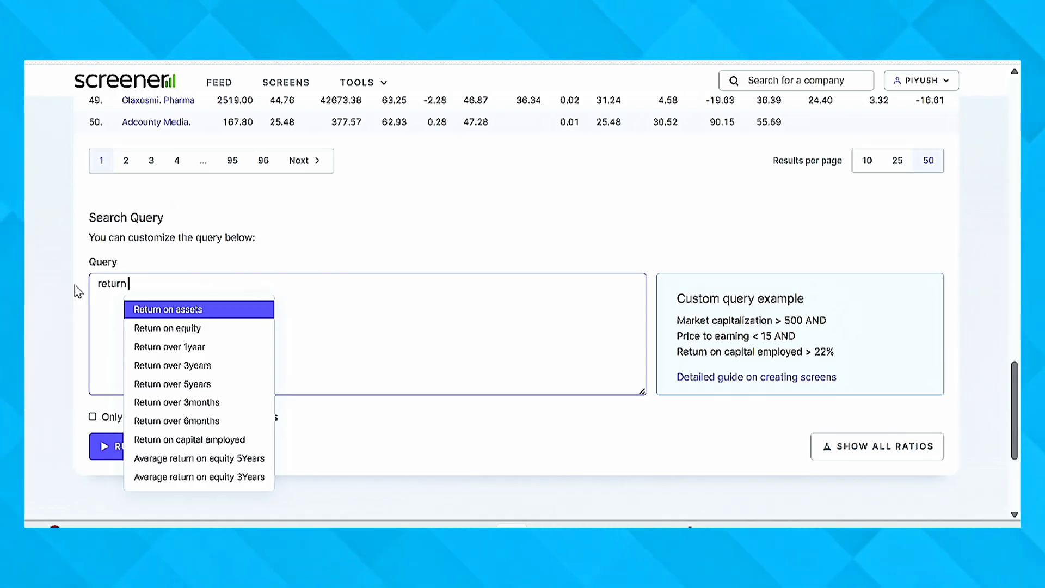
key(Down)
key(Return)
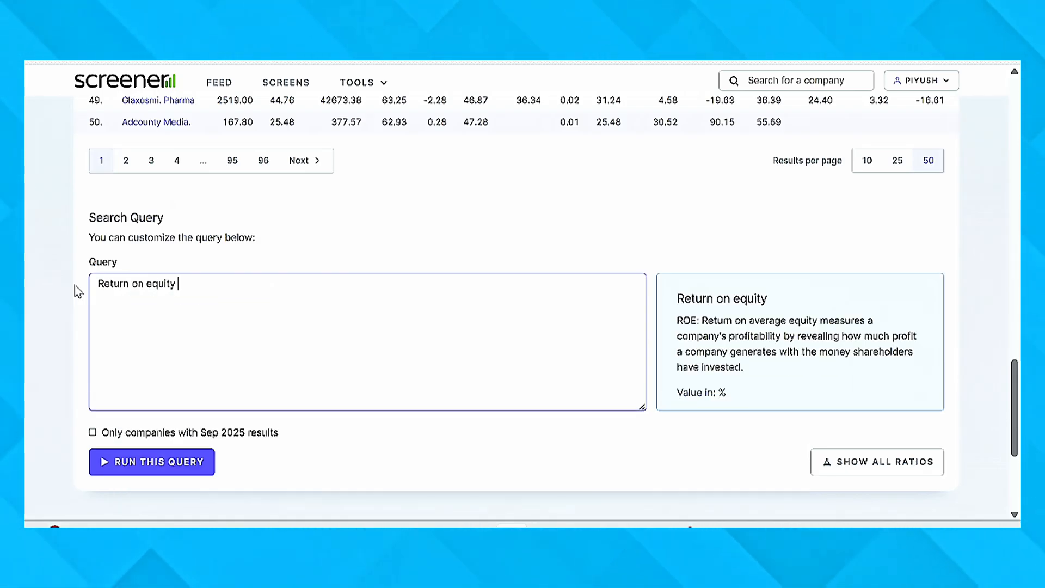
text(> )
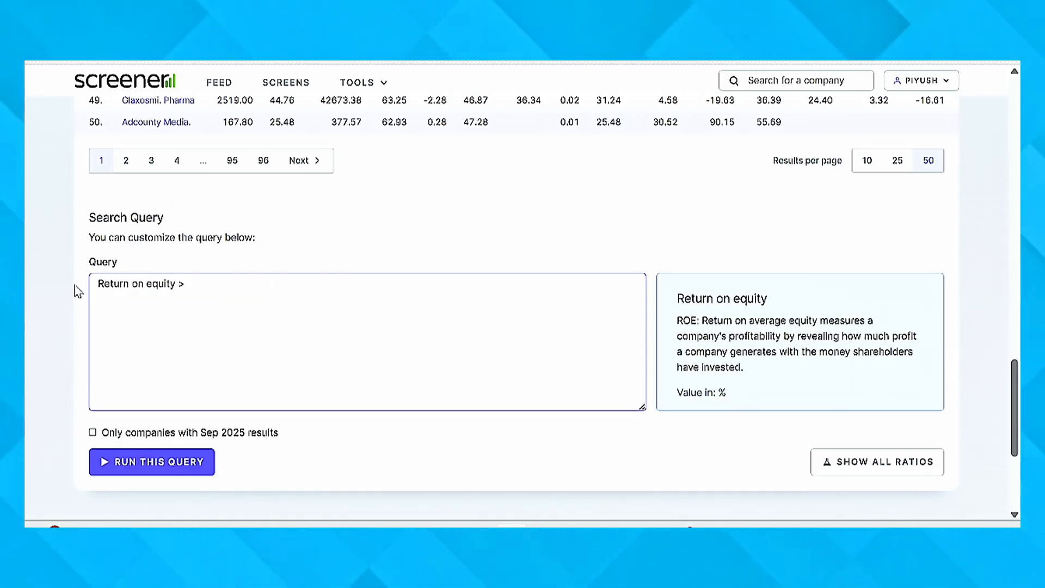
text(20)
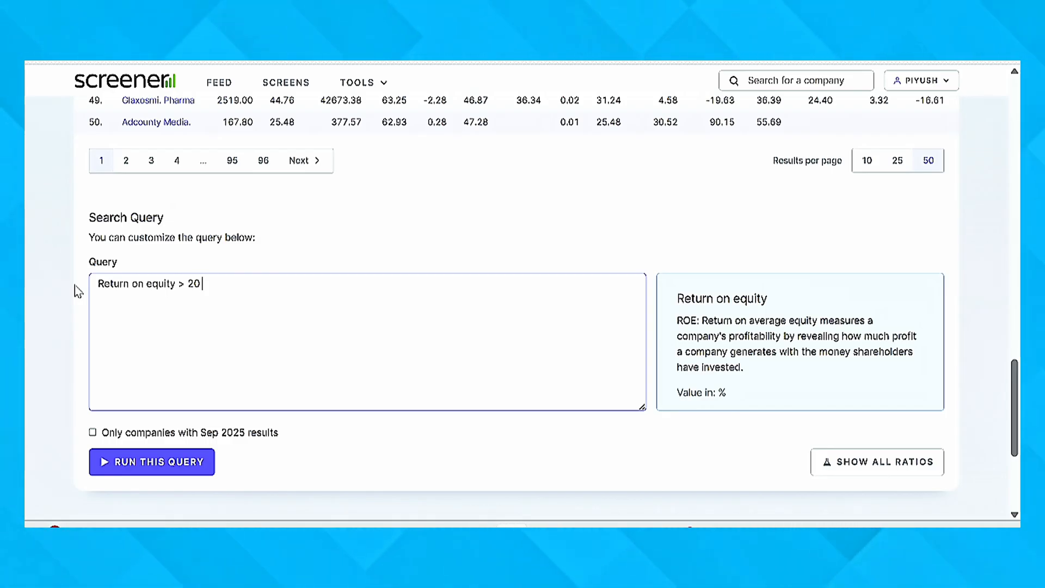
text( AND)
Add a second query condition on its own line, joined with AND: Debt to equity < 1
key(Return)
text(debt)
key(Down)
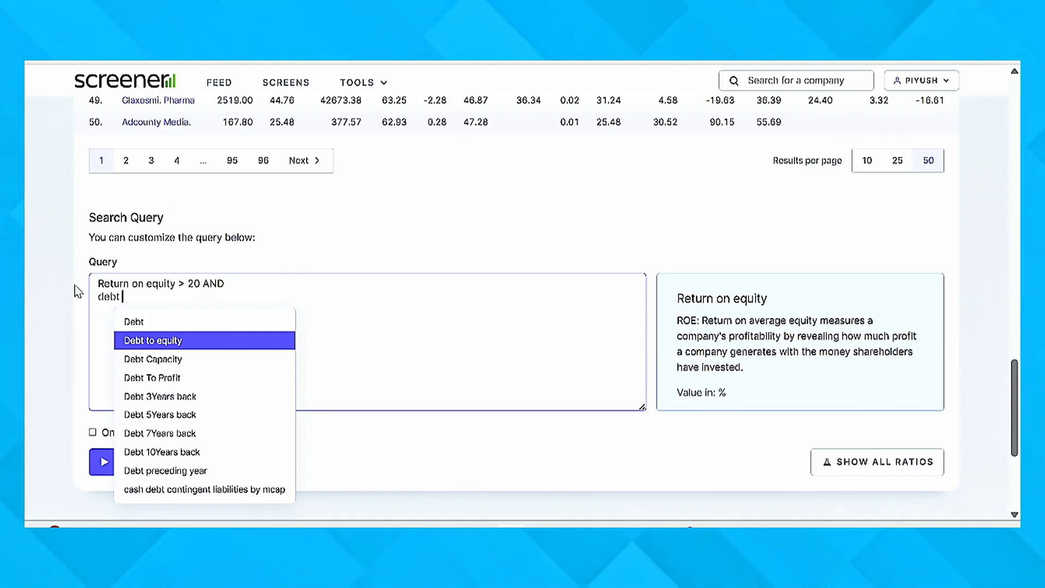
key(Return)
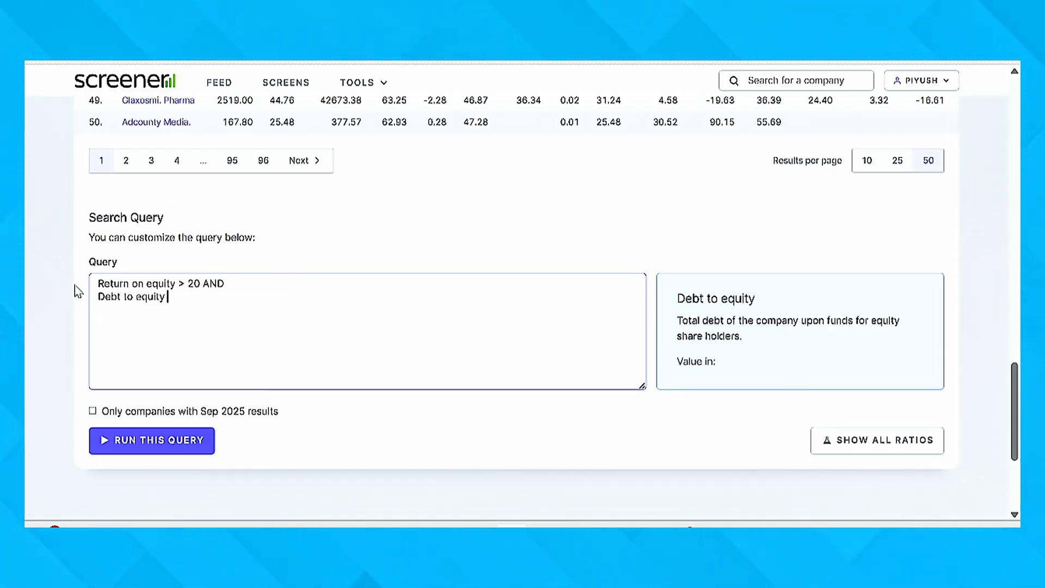
text(< 1 AND)
Extend the query with an AND condition on a new line: Promoter holding > 50
key(Return)
text(p)
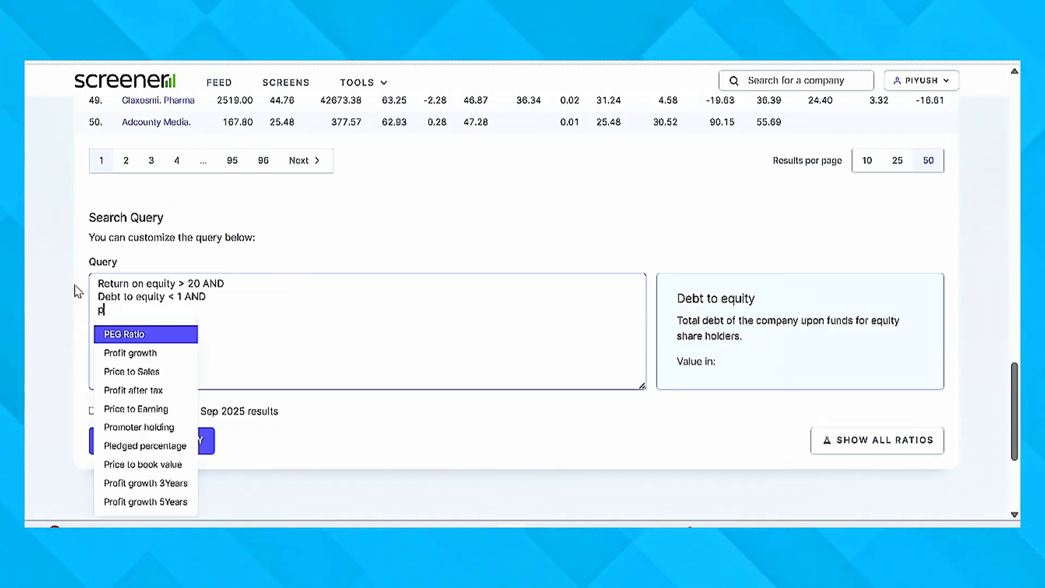
text(romoter)
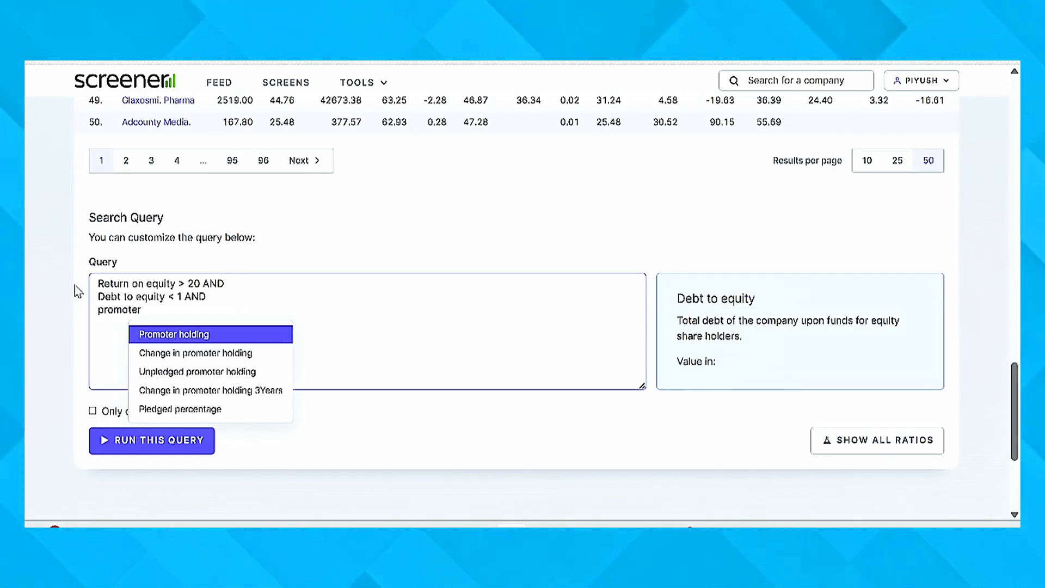
key(Return)
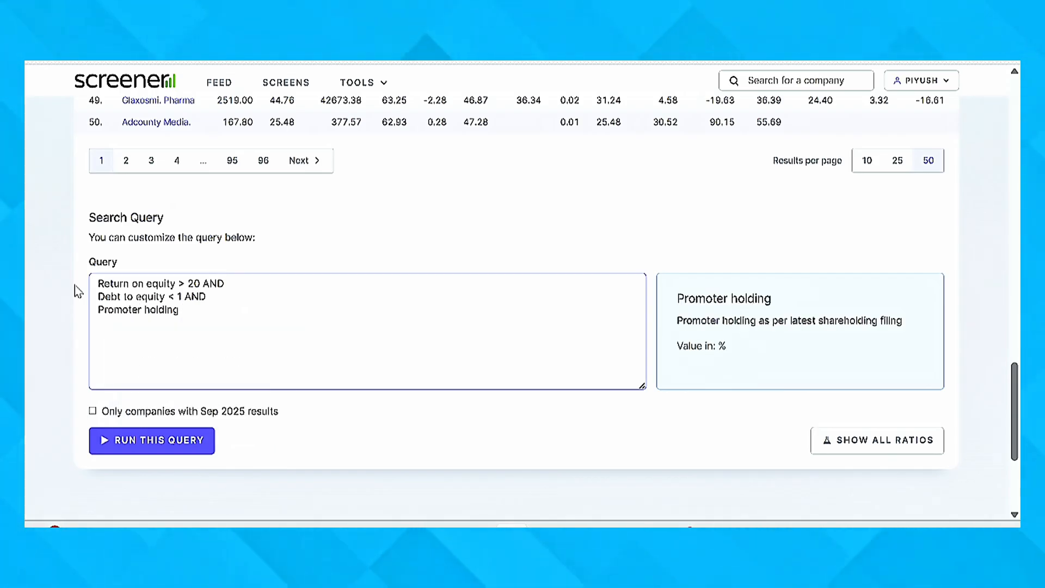
text(> 50)
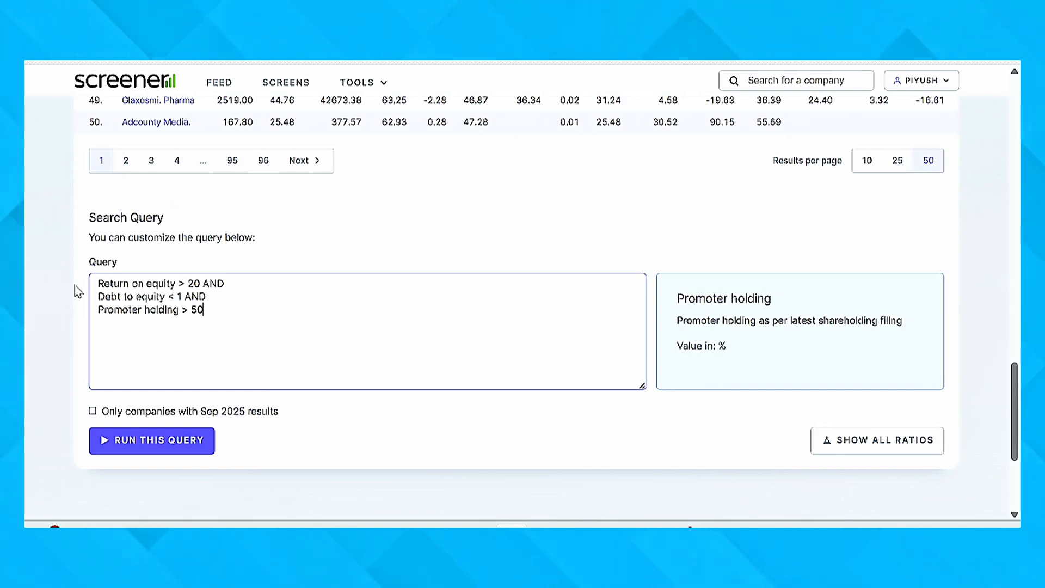
text( AND)
Extend the query with an AND condition on a new line: Pledged percentage < 10
key(Return)
text(ple)
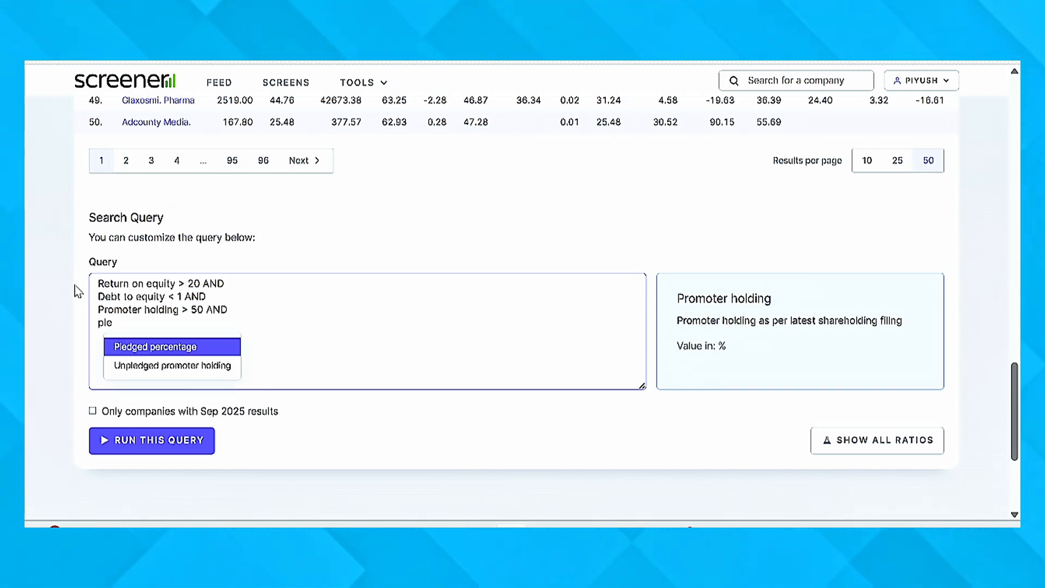
key(Return)
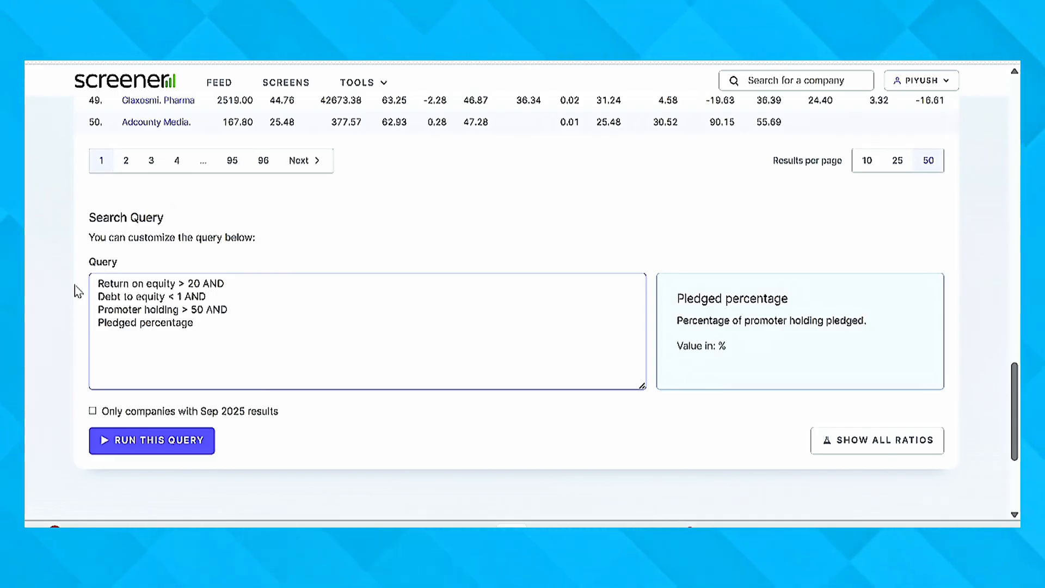
text(< 10)
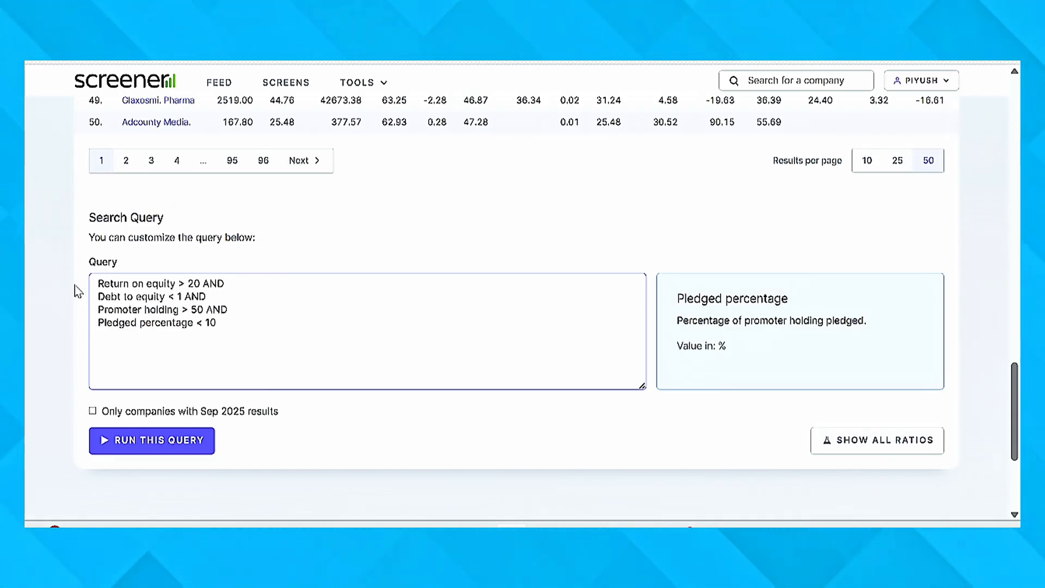
text( AND)
Add an AND condition comparing valuation with the industry: Price to Earning < Industry PE
key(Return)
text(pe)
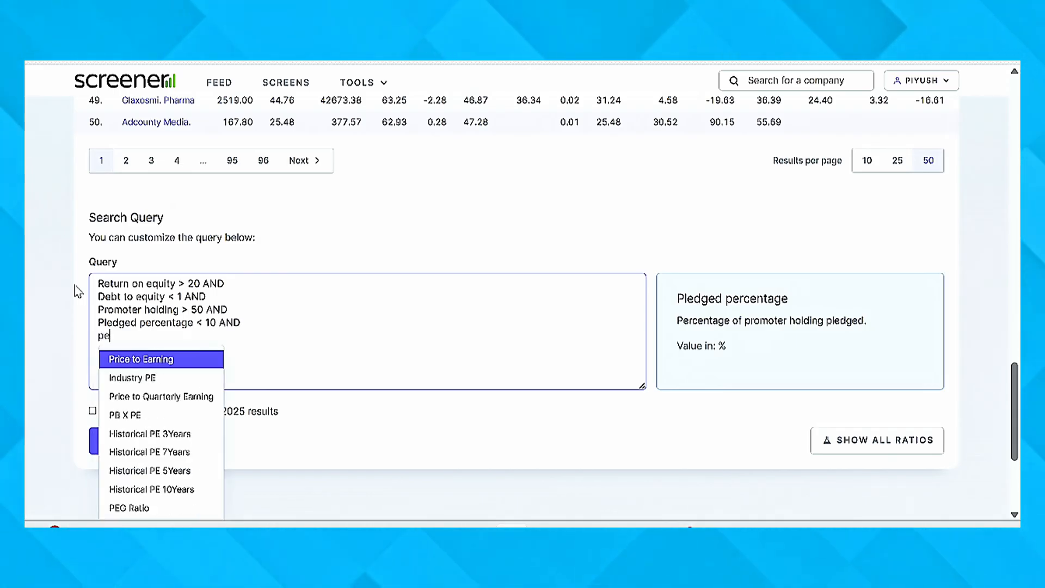
key(Return)
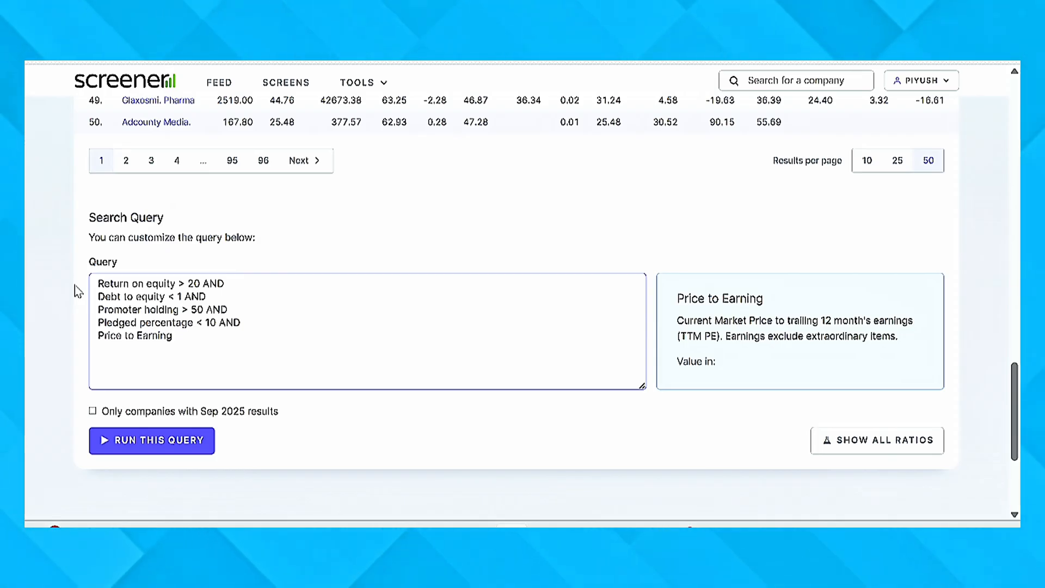
text(< Ind)
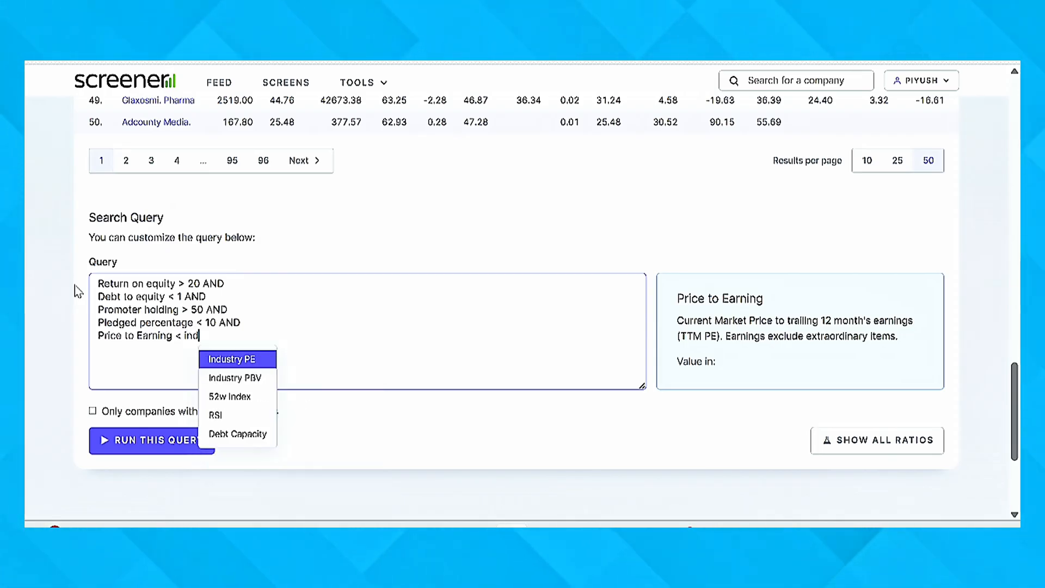
key(Return)
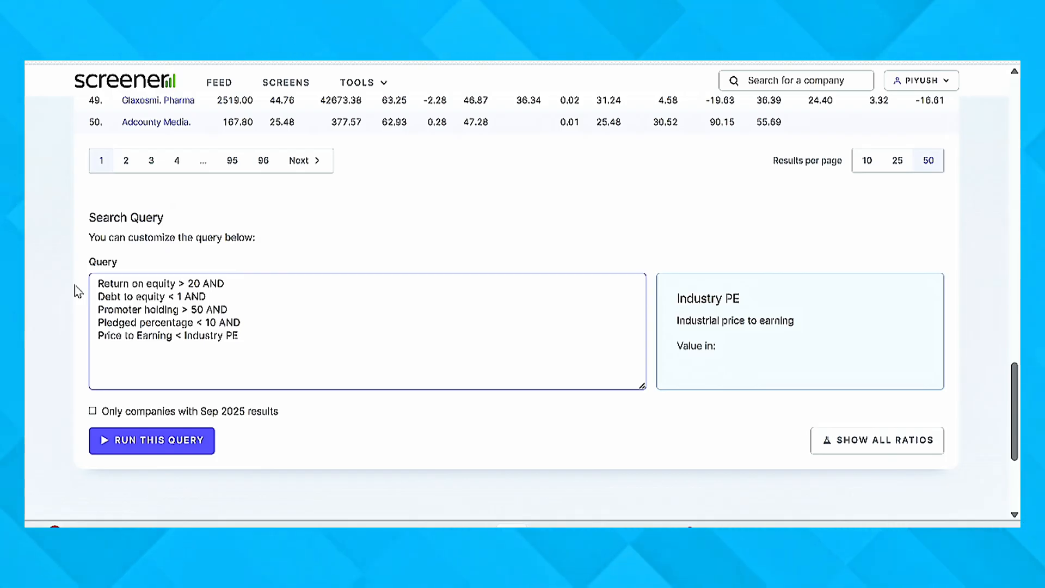
Add the AND condition Sales growth 3Years > 15 on a new line, ending it with AND
text(AND)
key(Return)
text(sales)
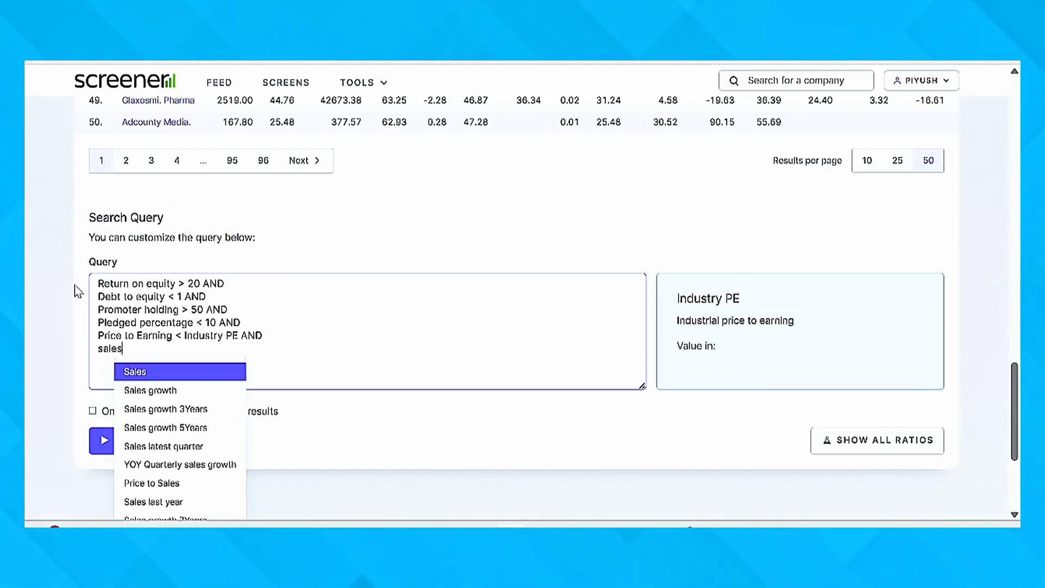
key(Down)
key(Down)
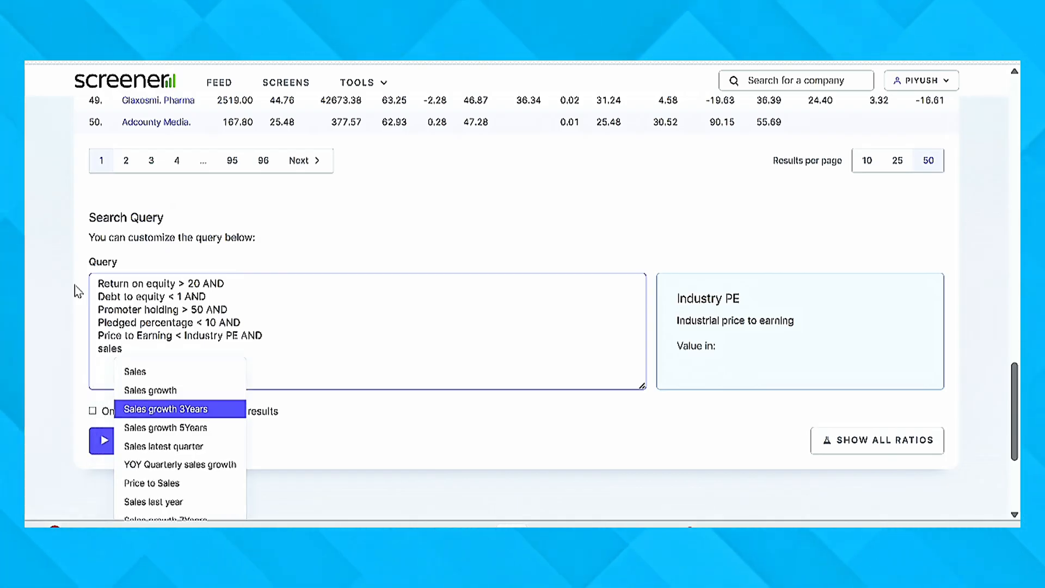
key(Return)
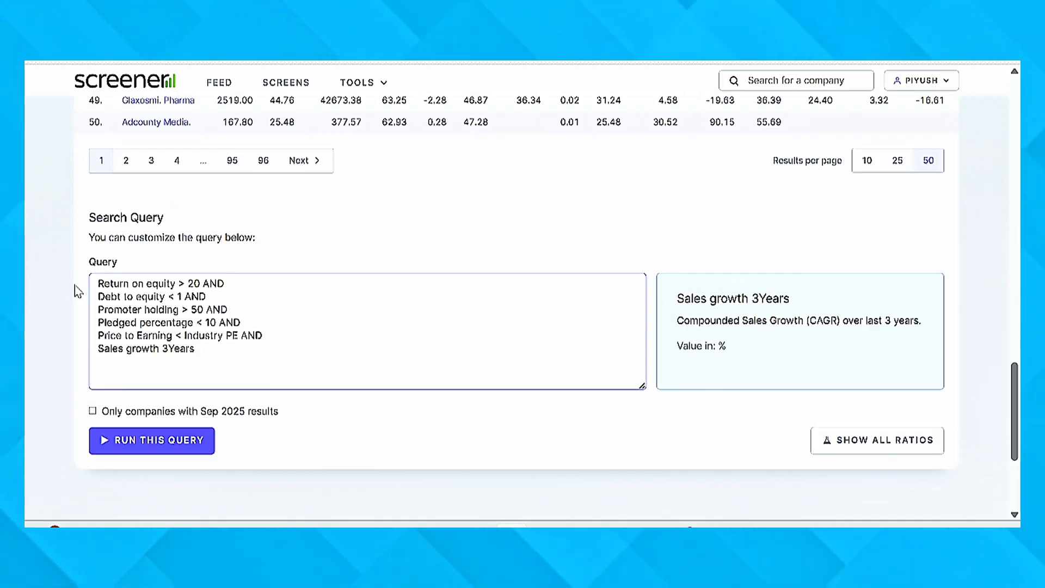
text(>v)
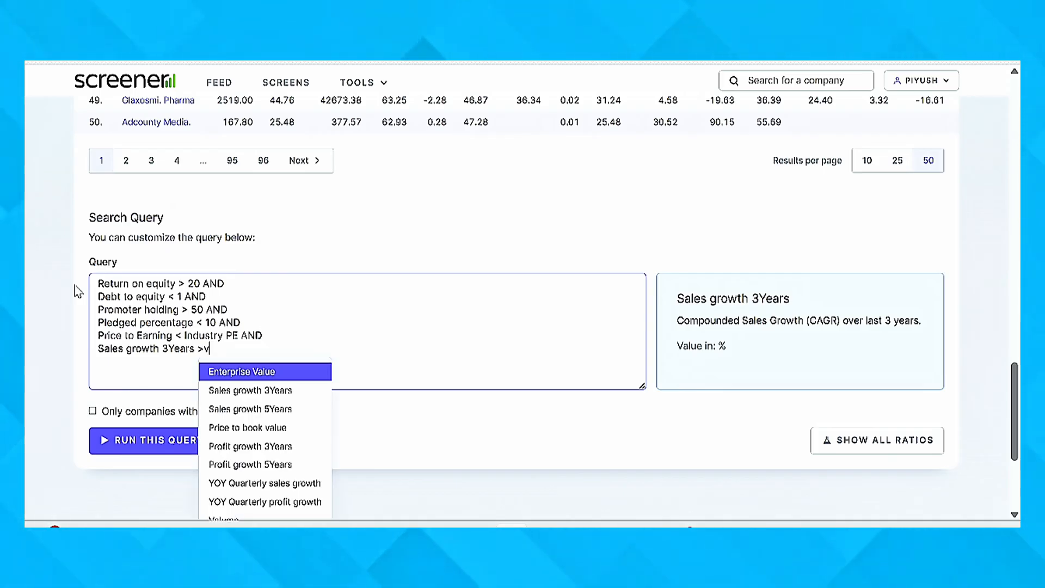
key(BackSpace)
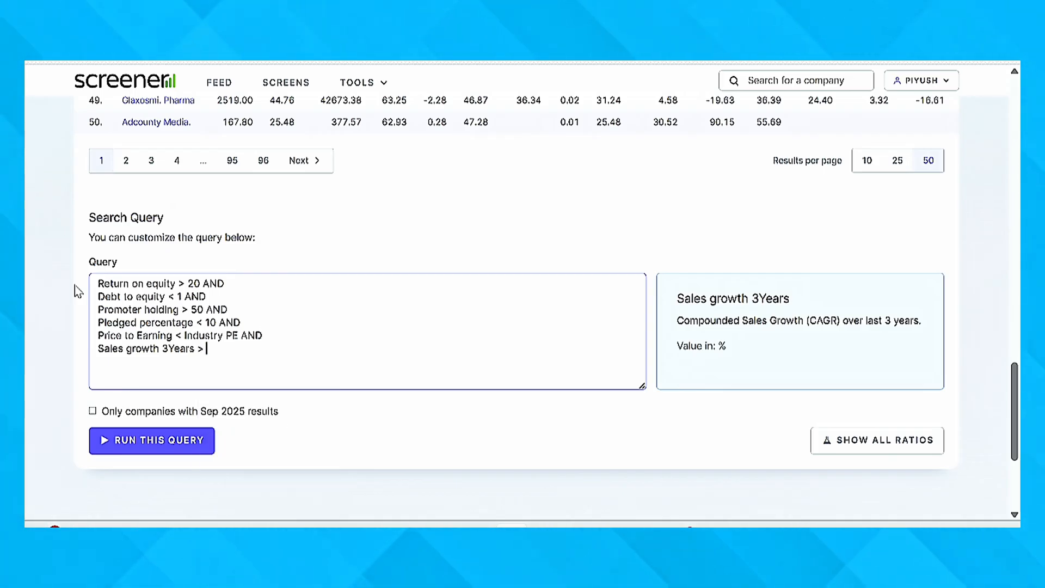
text(15 AND)
Add the condition Profit growth 3Years > 15 on the next line, ending it with AND
key(Return)
text(pr)
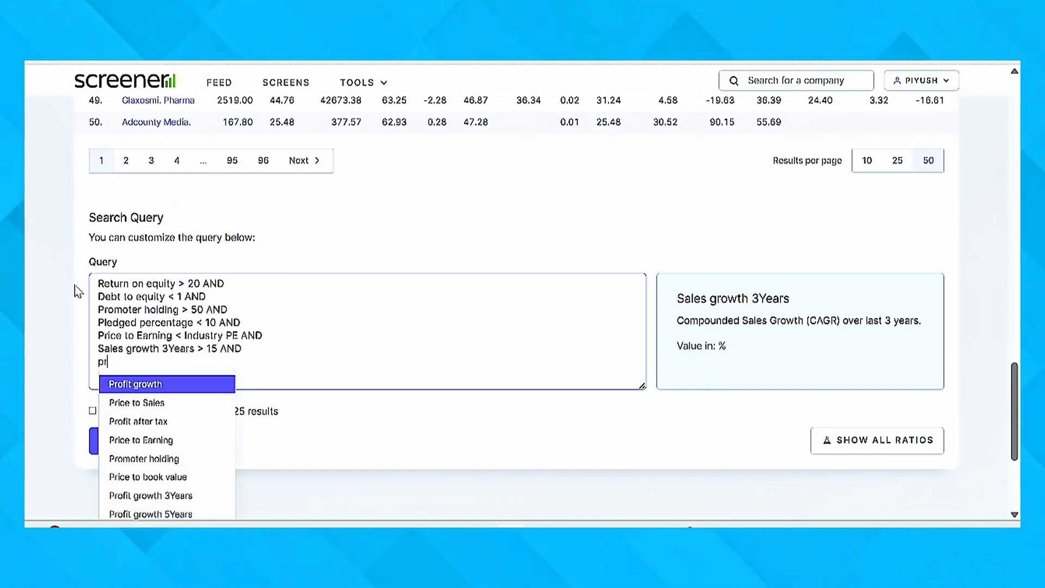
text(ofit)
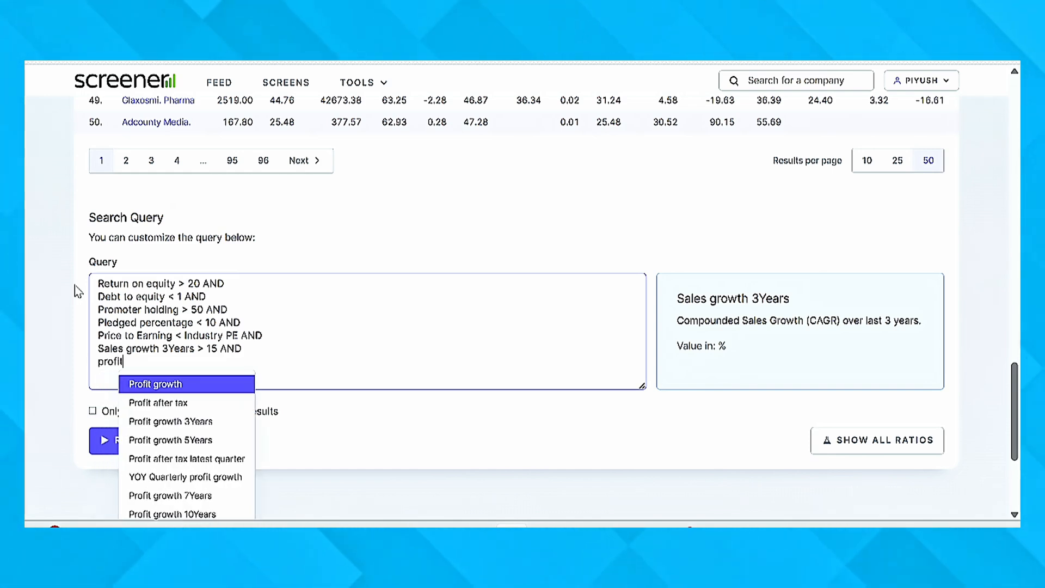
key(Down)
key(Down)
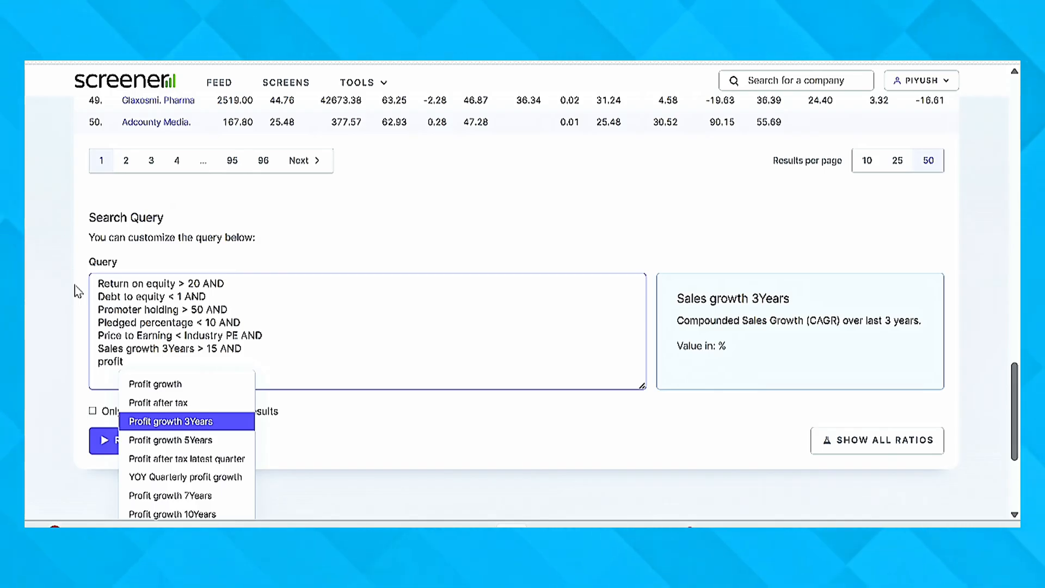
key(Return)
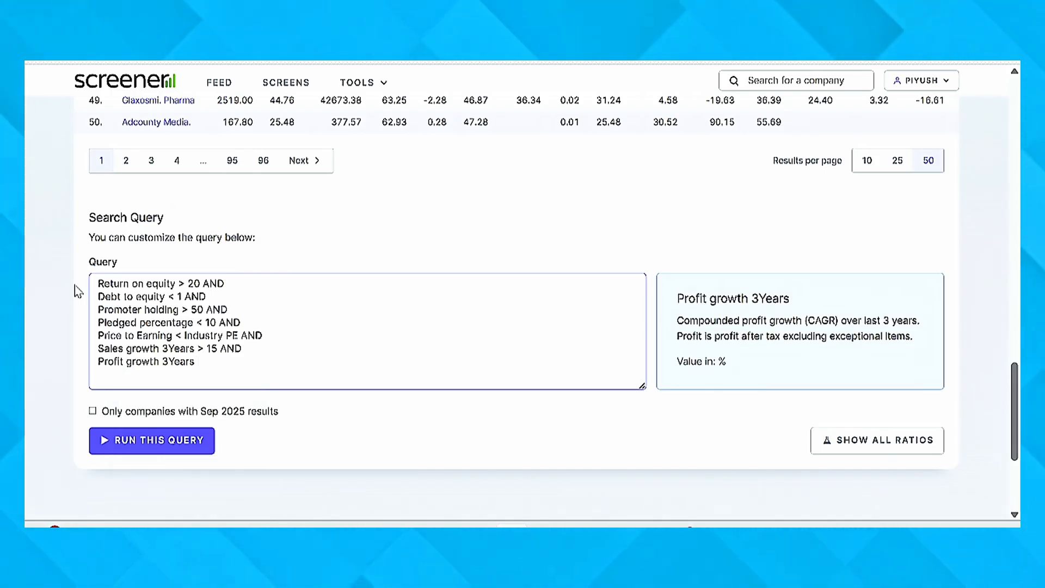
text(> 15 AND)
Add the final condition Market Capitalization > 500 on a new line and run the query
key(Return)
text(ma)
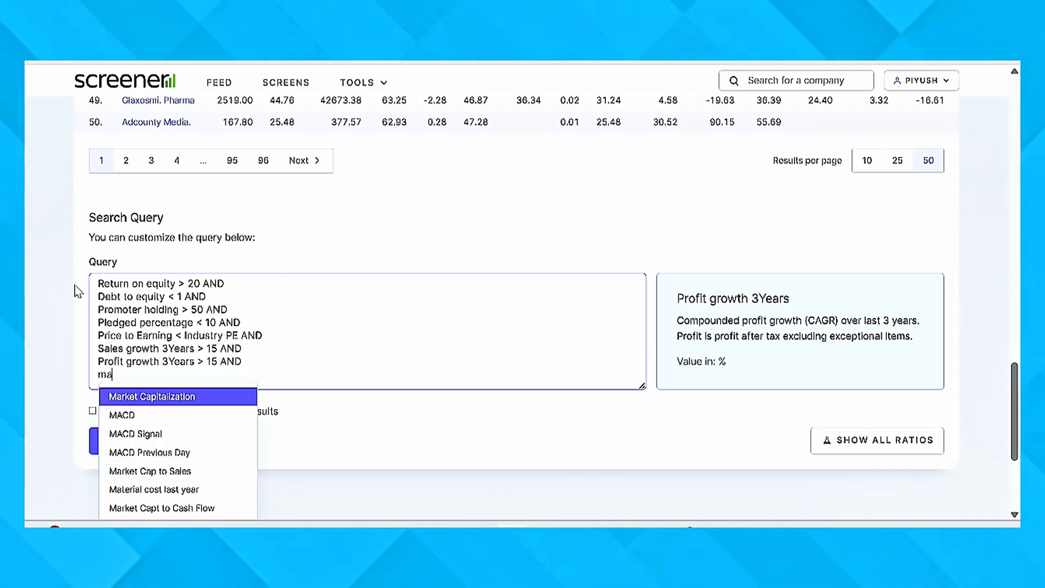
text(rk)
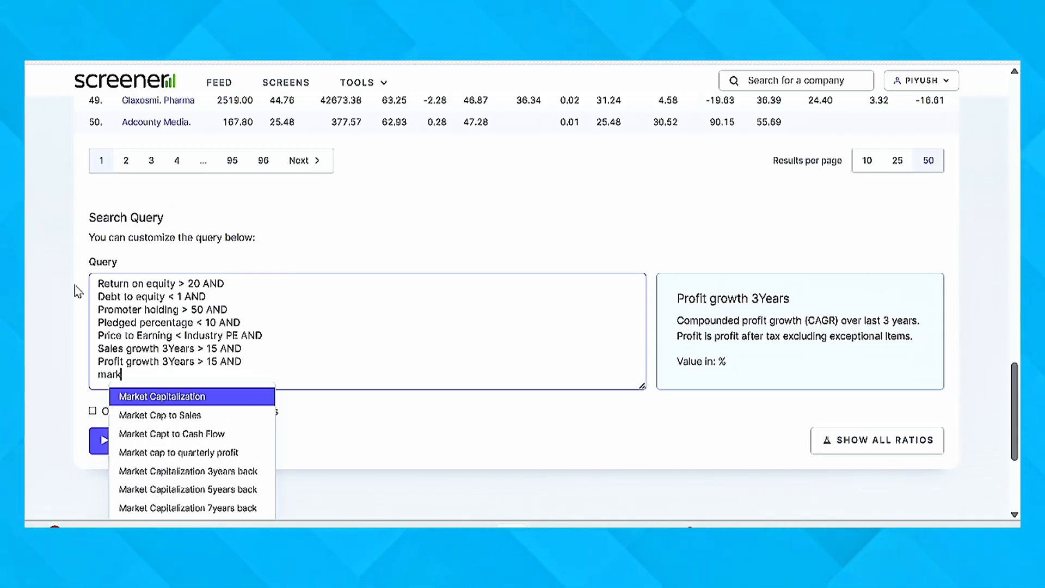
key(Return)
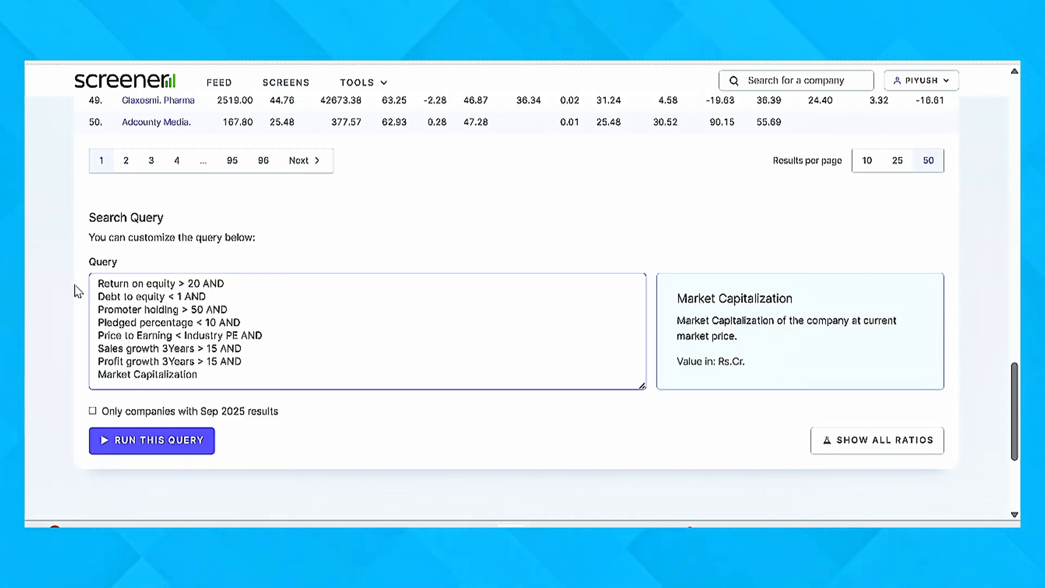
text(> 5)
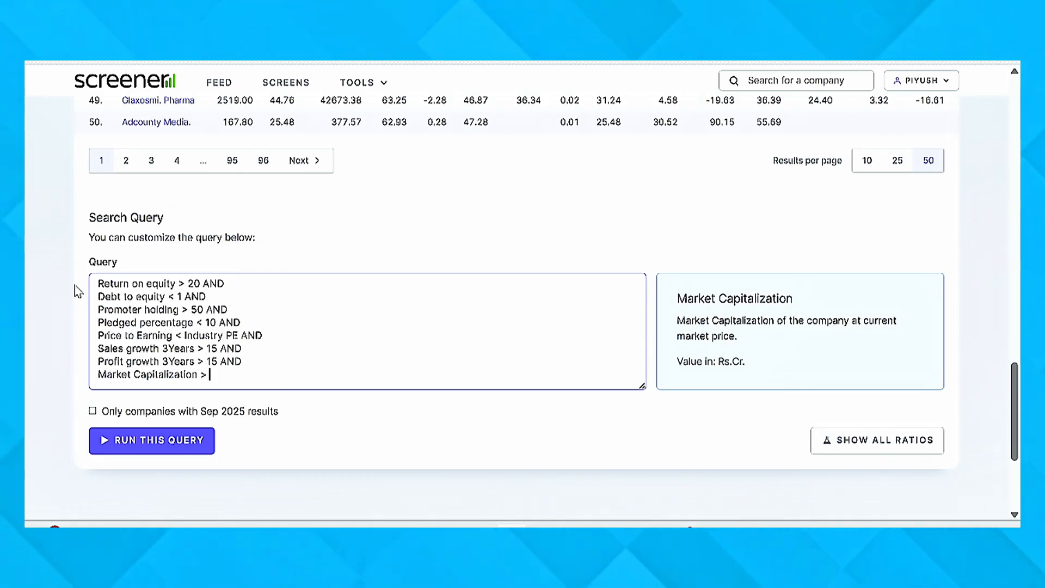
text(00)
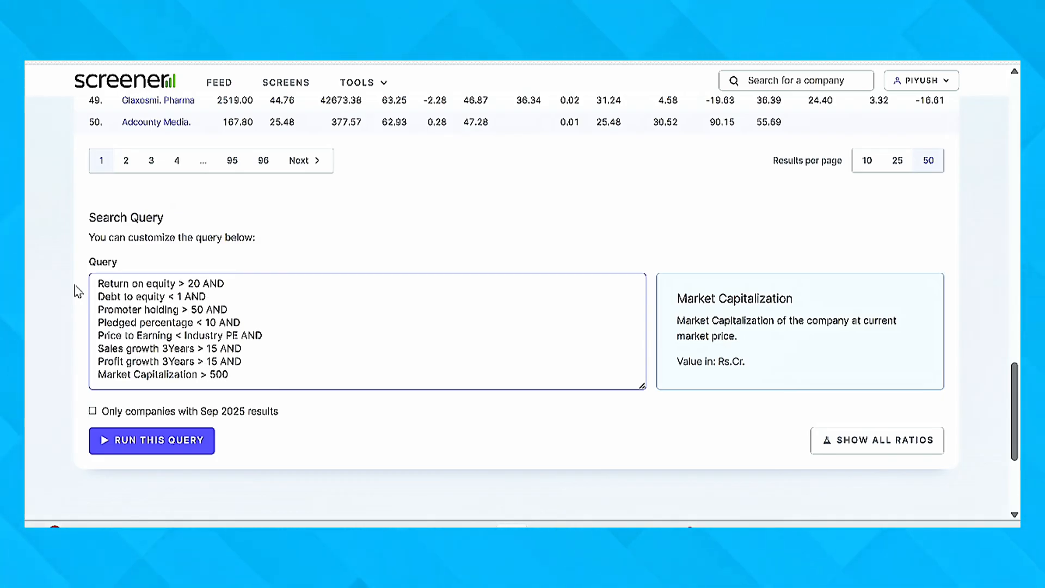
click(144, 441)
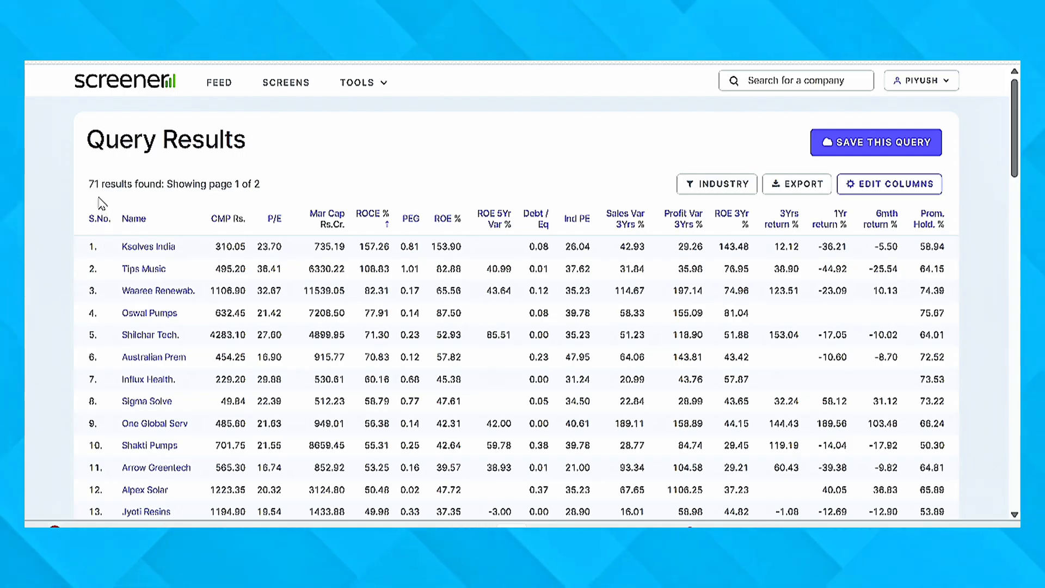
Review the companies and their ratios on the first page of query results, along with the query conditions below the list
drag(89, 184, 152, 198)
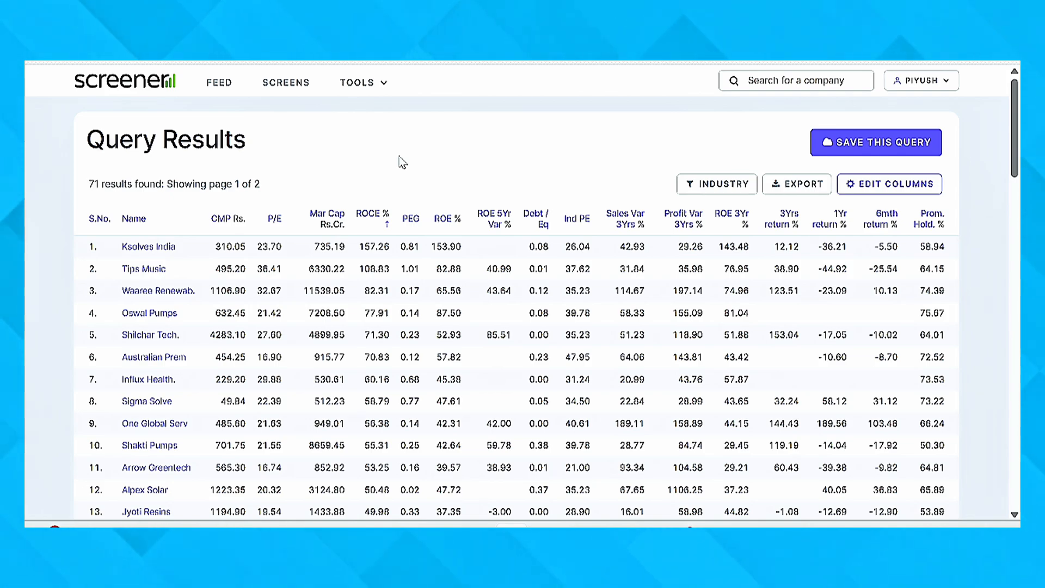
scroll(981, 320, down, 2)
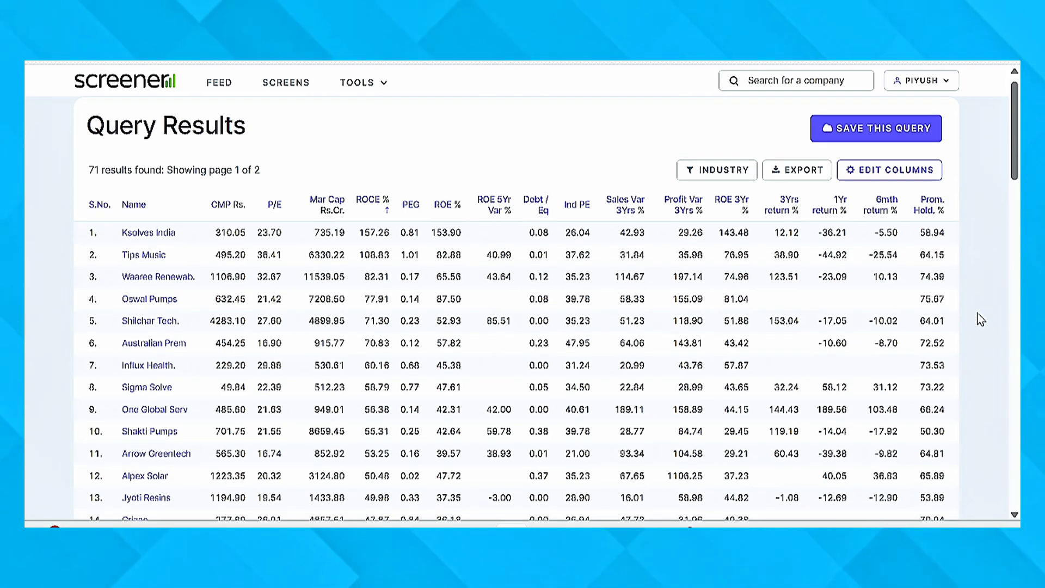
scroll(980, 319, down, 2)
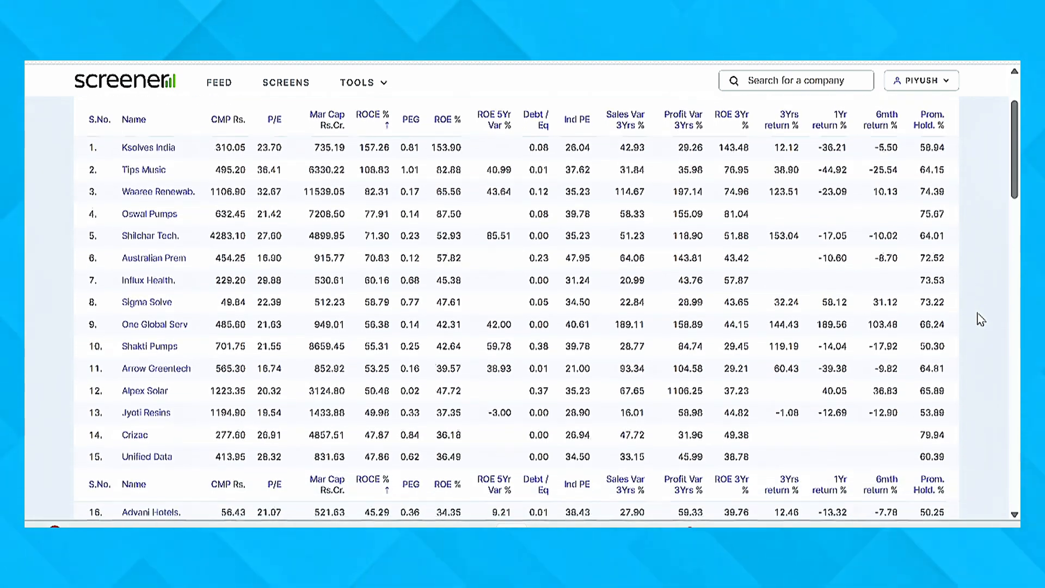
scroll(981, 319, down, 2)
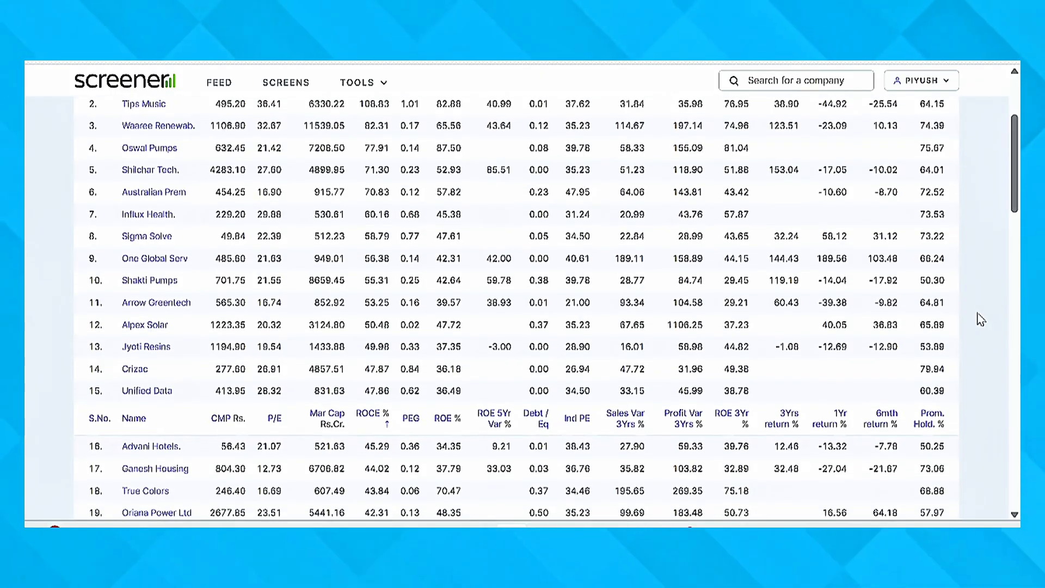
scroll(981, 319, down, 2)
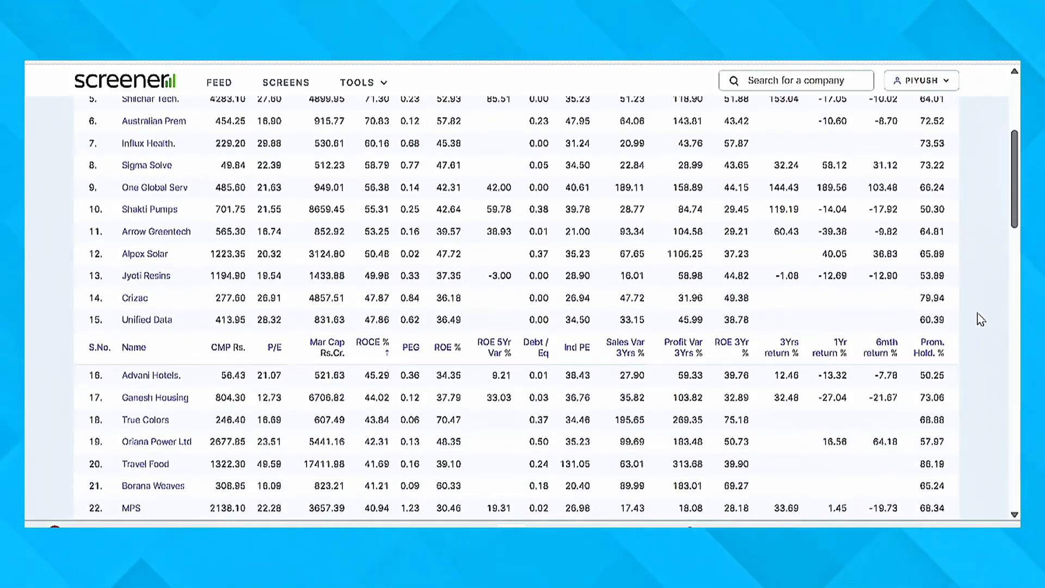
scroll(981, 320, down, 4)
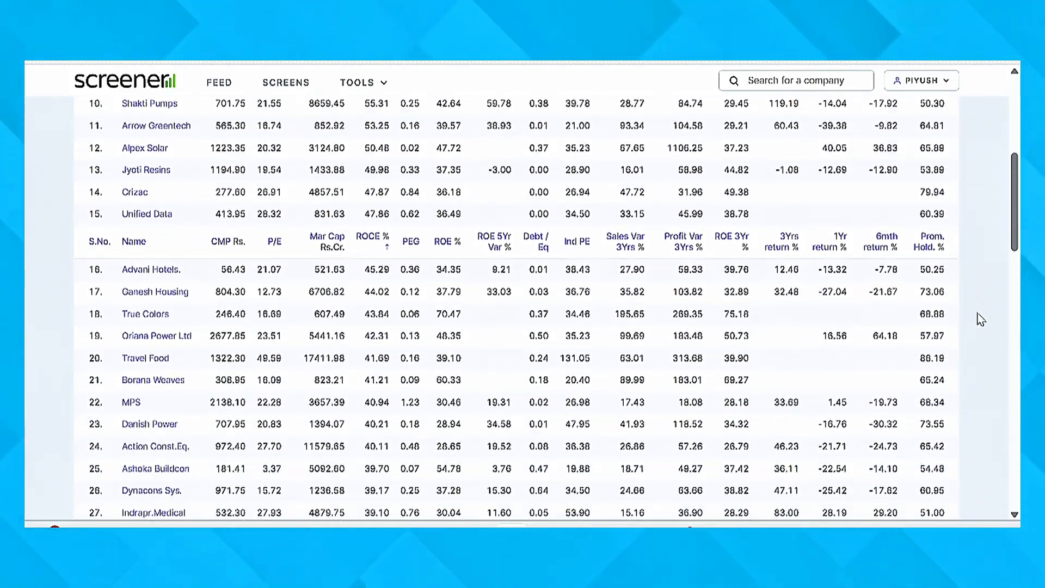
scroll(981, 319, down, 2)
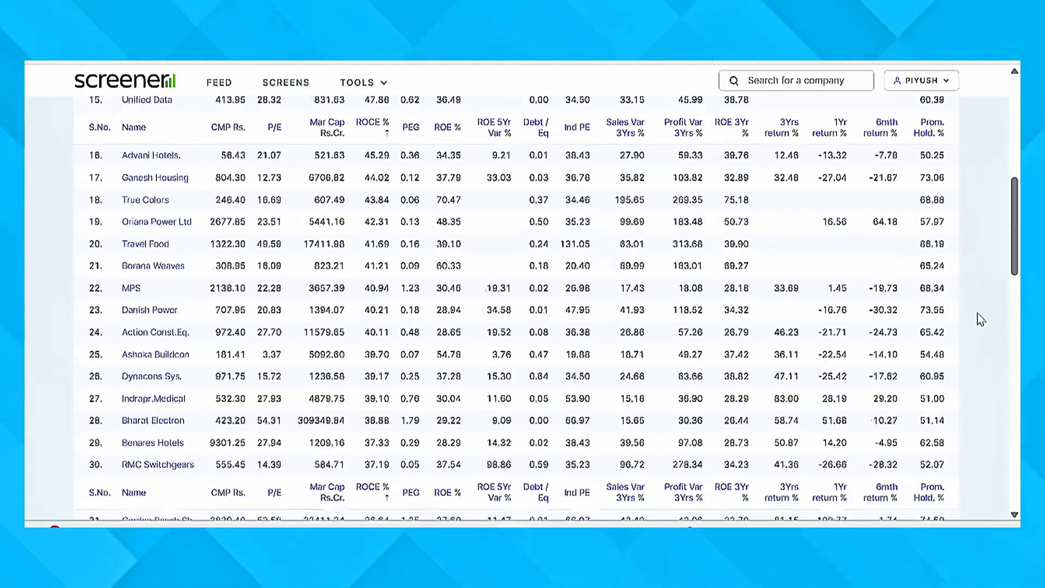
scroll(980, 320, down, 2)
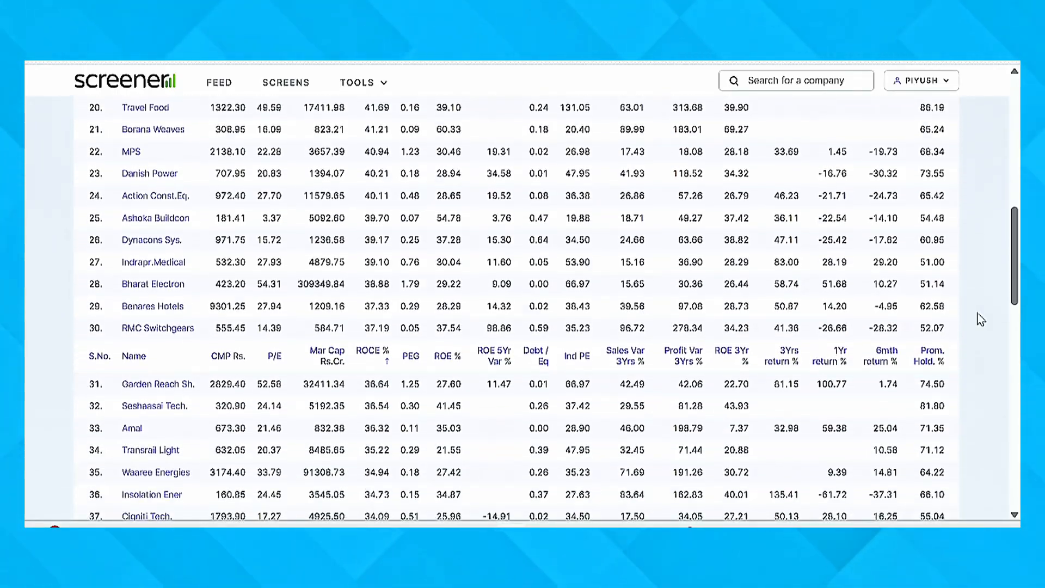
scroll(980, 319, down, 4)
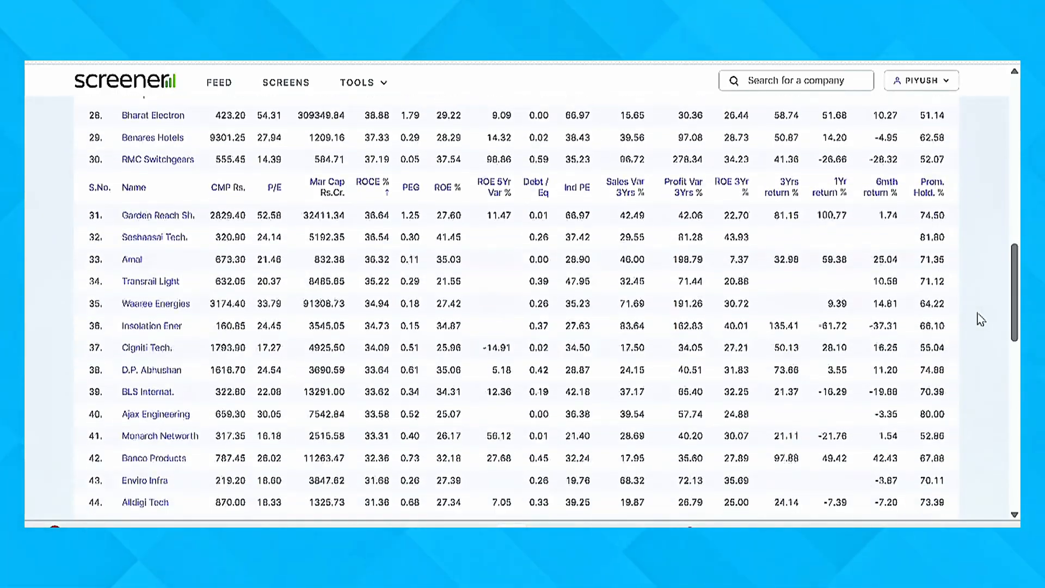
scroll(980, 319, down, 4)
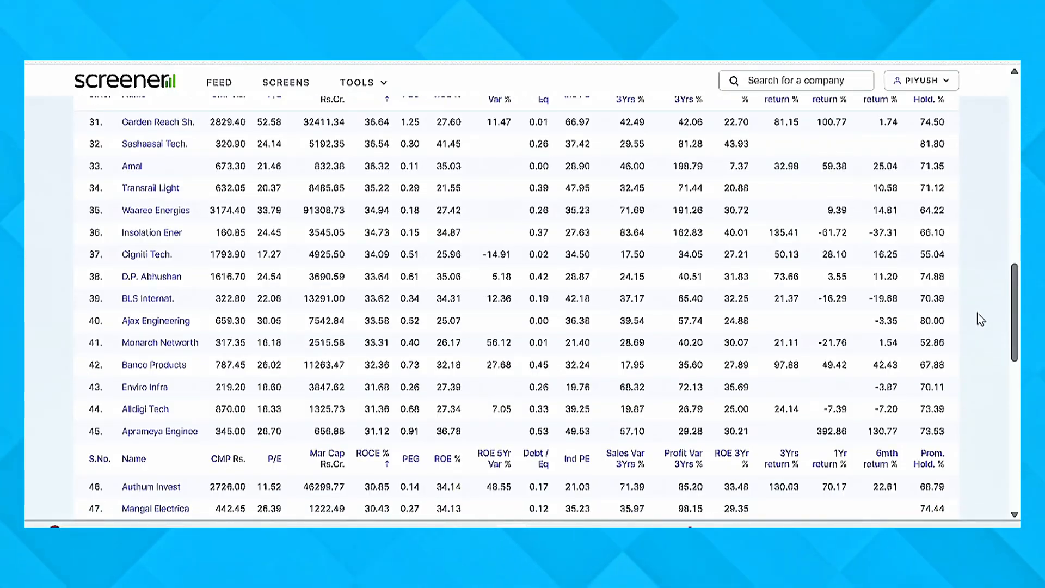
scroll(981, 320, down, 2)
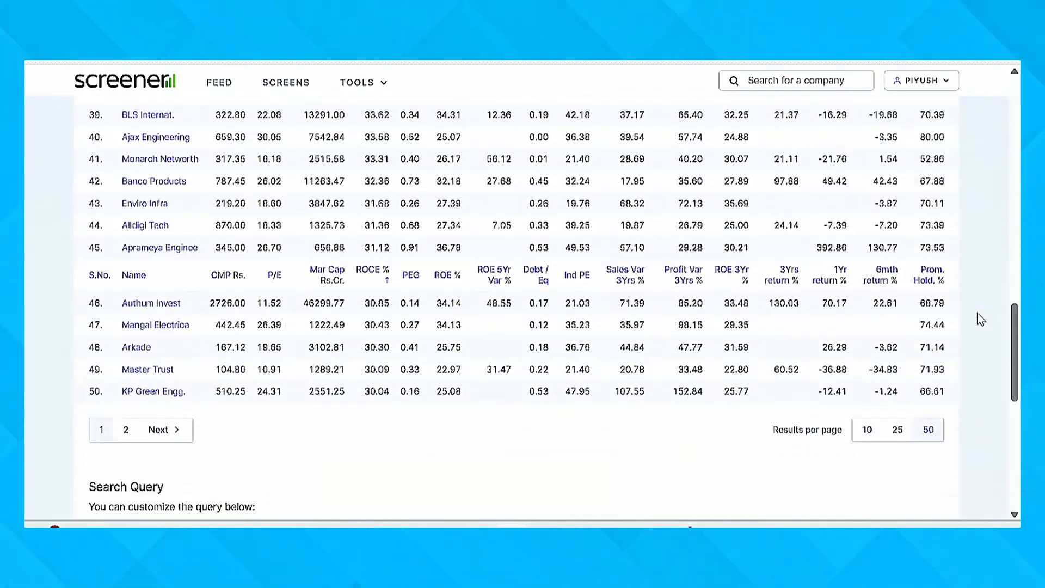
scroll(980, 319, down, 5)
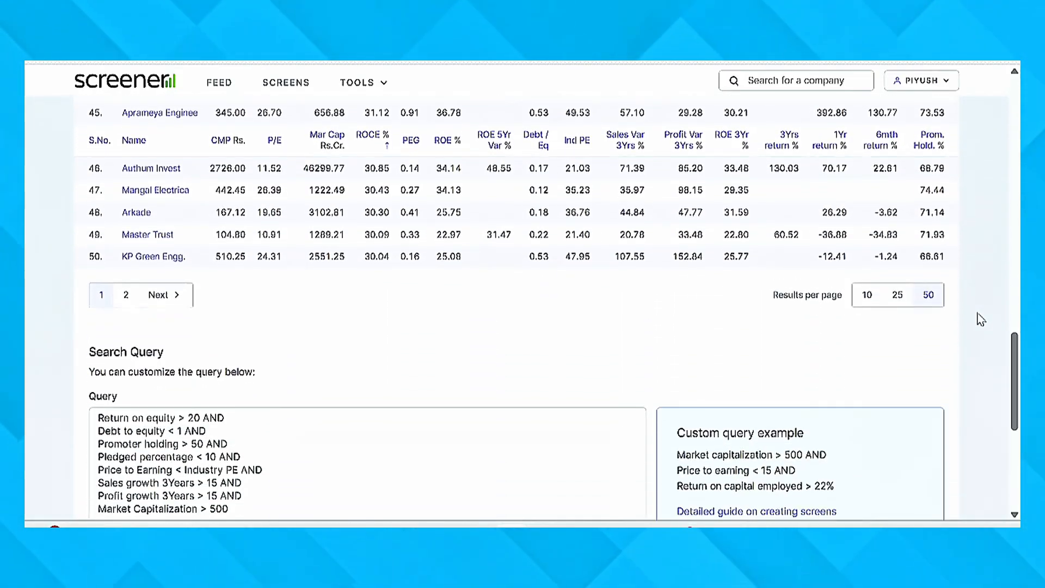
scroll(981, 320, down, 3)
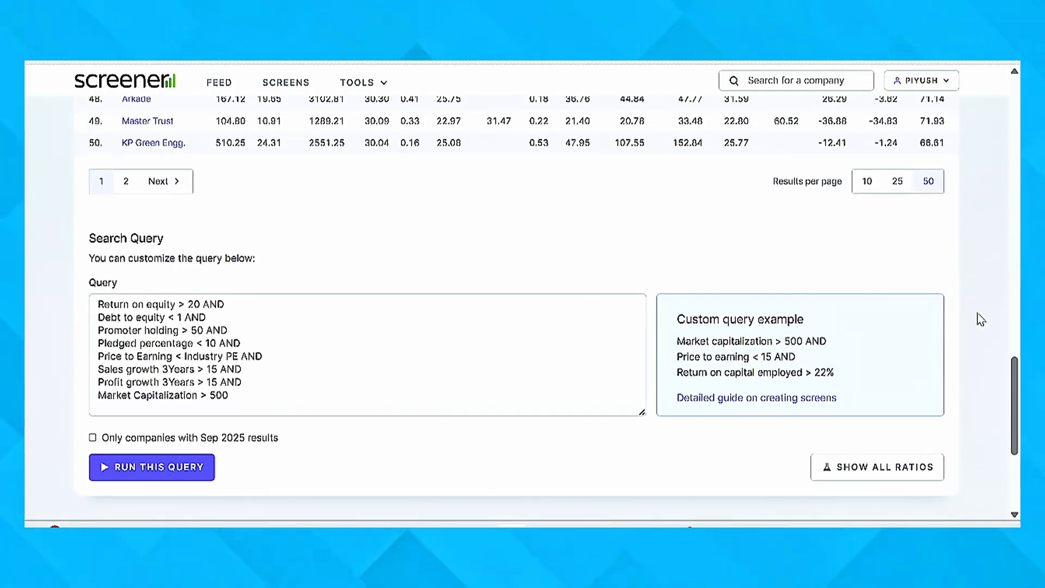
scroll(981, 319, up, 15)
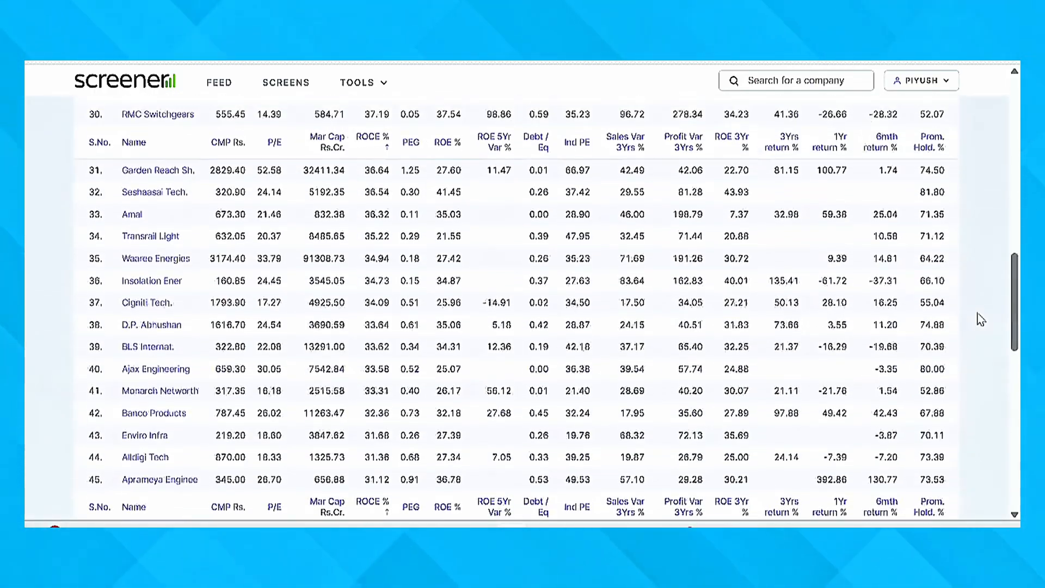
scroll(980, 320, up, 15)
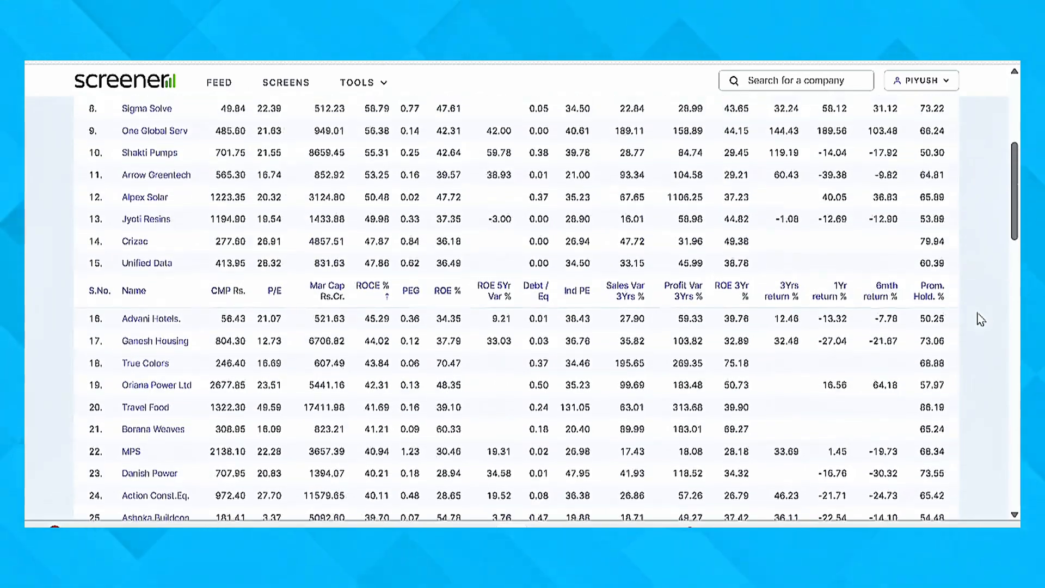
scroll(981, 319, up, 9)
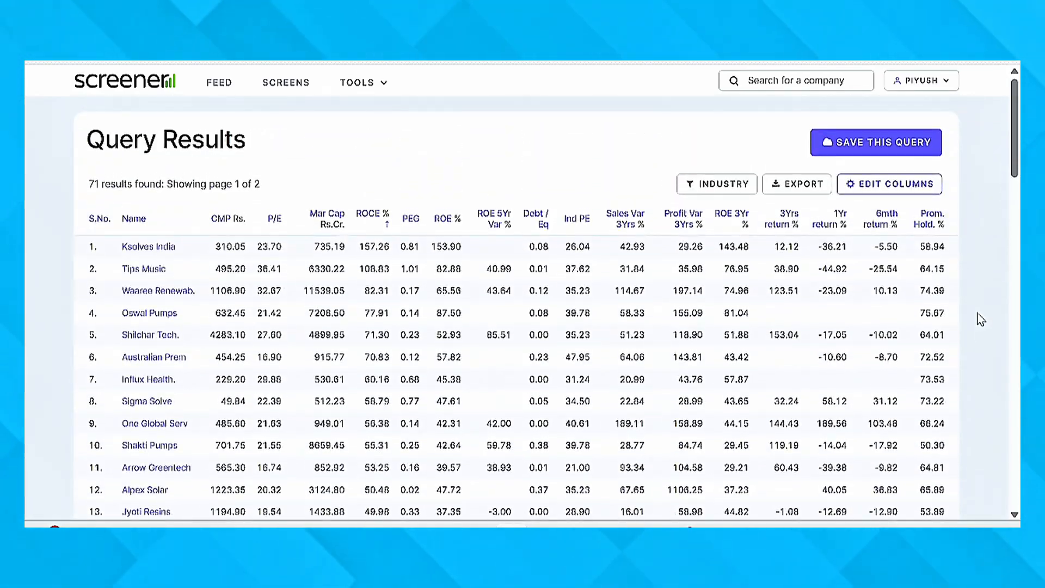